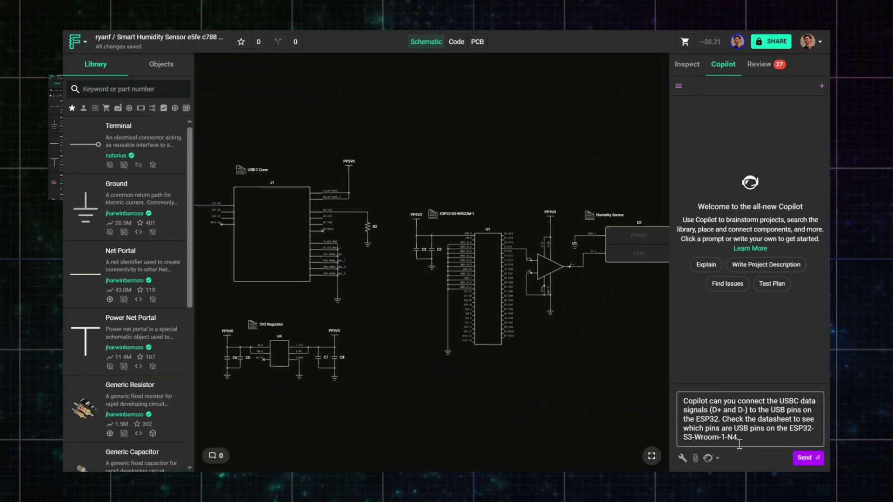
# Ask Copilot to connect the USB-C D+ and D- signals to the ESP32's USB pins, based on the ESP32-S3-Wroom-1-N4 datasheet
pyautogui.press('Return')
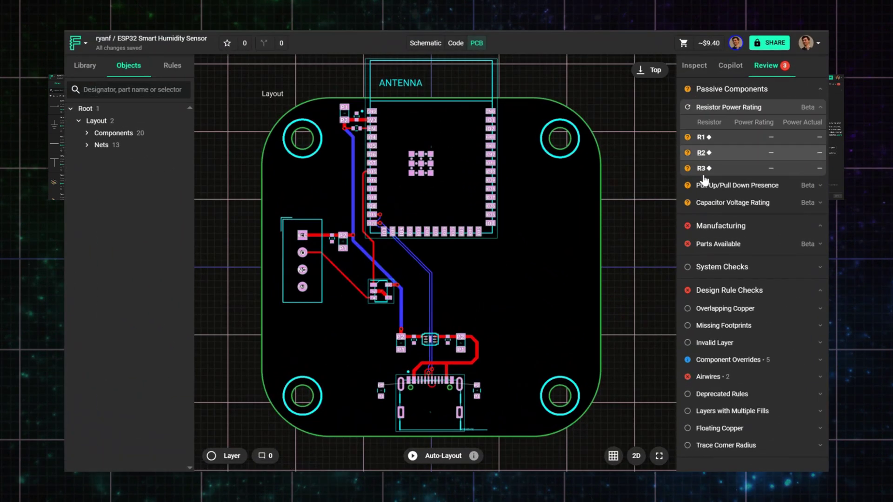
# Examine the Passive Components review checks, including the Pull Up/Pull Down Presence entries for J1
pyautogui.click(700, 275)
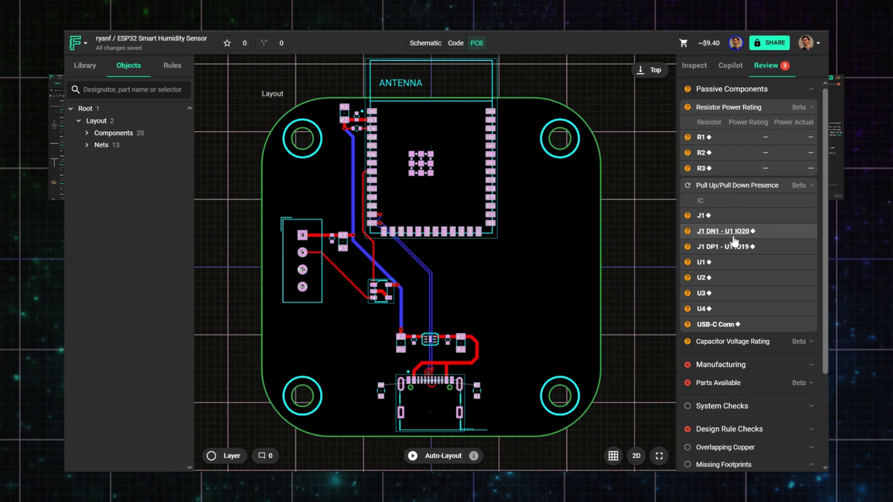
pyautogui.click(703, 216)
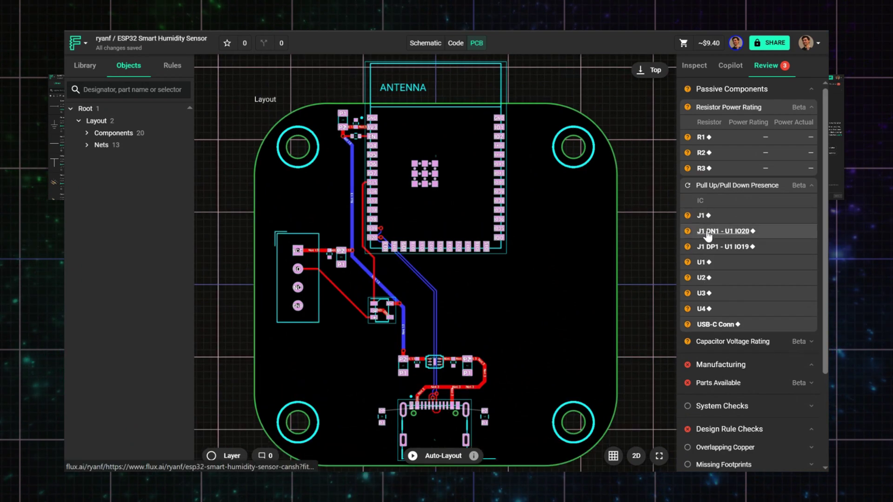
pyautogui.click(744, 89)
pyautogui.click(768, 133)
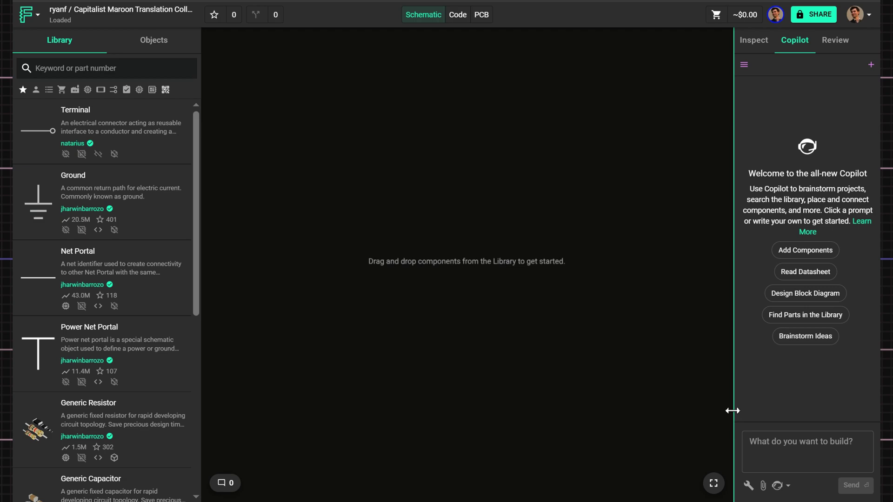
# Widen the Copilot chat area and set its model to General
pyautogui.moveTo(733, 411); pyautogui.dragTo(632, 409)
pyautogui.click(678, 485)
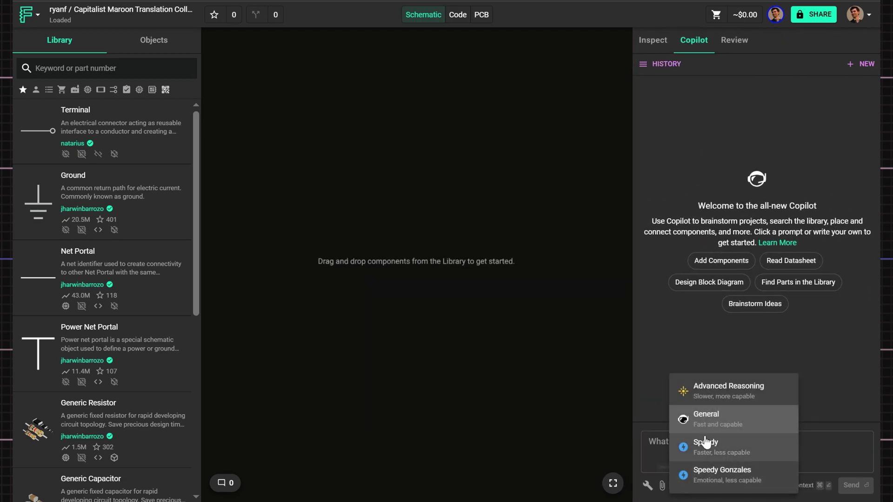
pyautogui.click(706, 418)
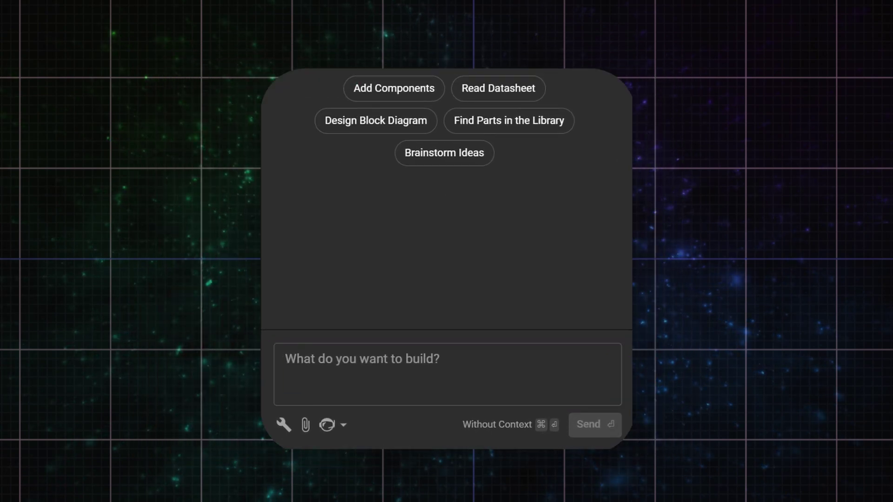
# Send Copilot the prompt "I want to design a smart humidity sensor. I need help designing the system architecture."
pyautogui.click(435, 355)
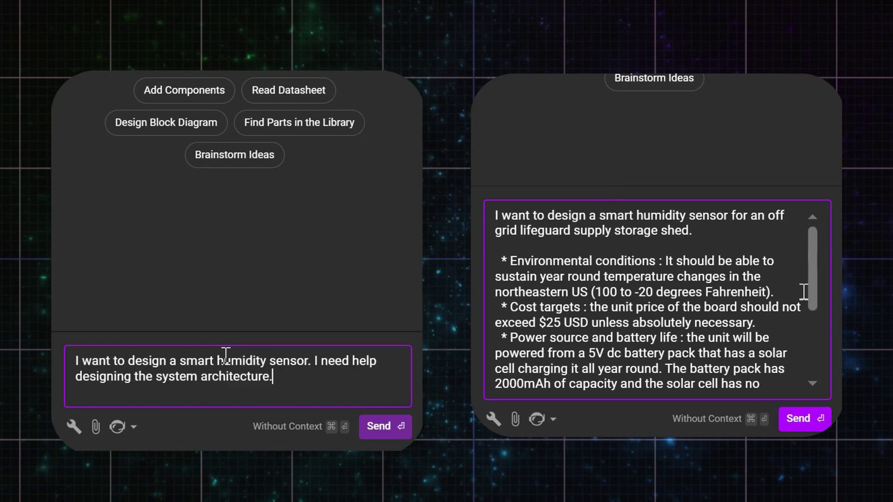
pyautogui.write('.')
pyautogui.click(625, 423)
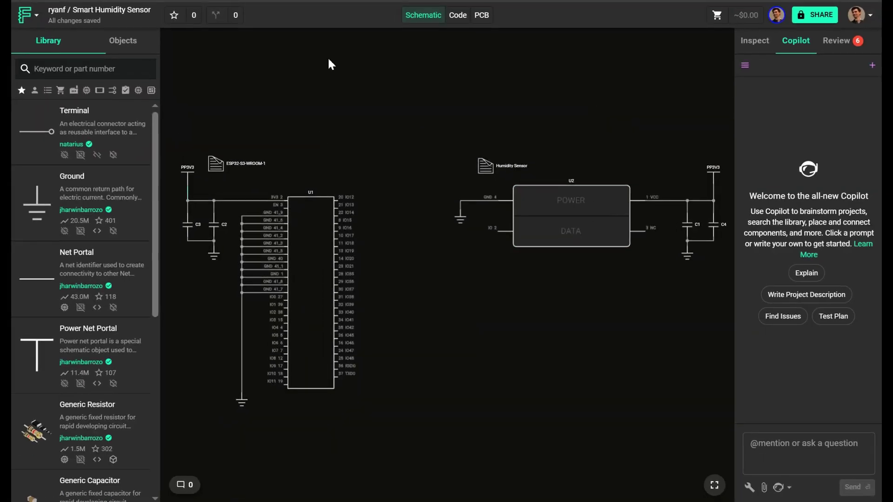
# Examine the ESP32-S3-WROOM-1 and humidity sensor circuits with their power and ground connections in the schematic
pyautogui.scroll(5, 222, 228)
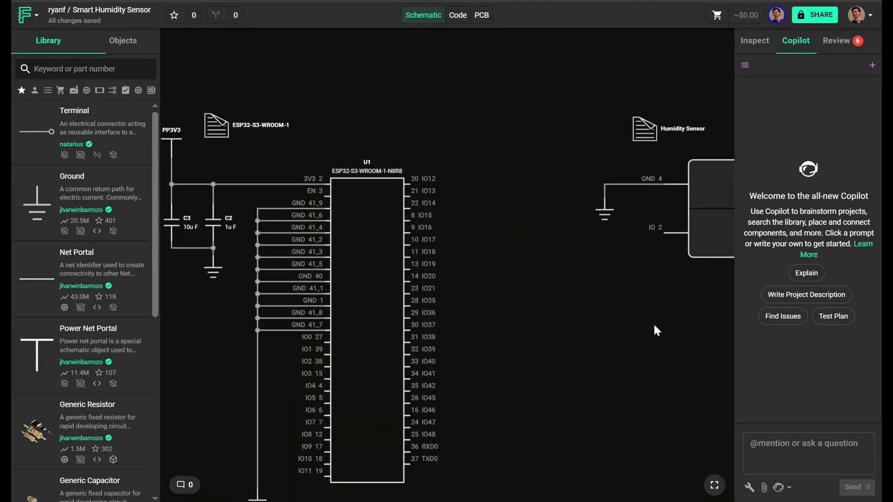
pyautogui.moveTo(568, 313); pyautogui.dragTo(349, 311)
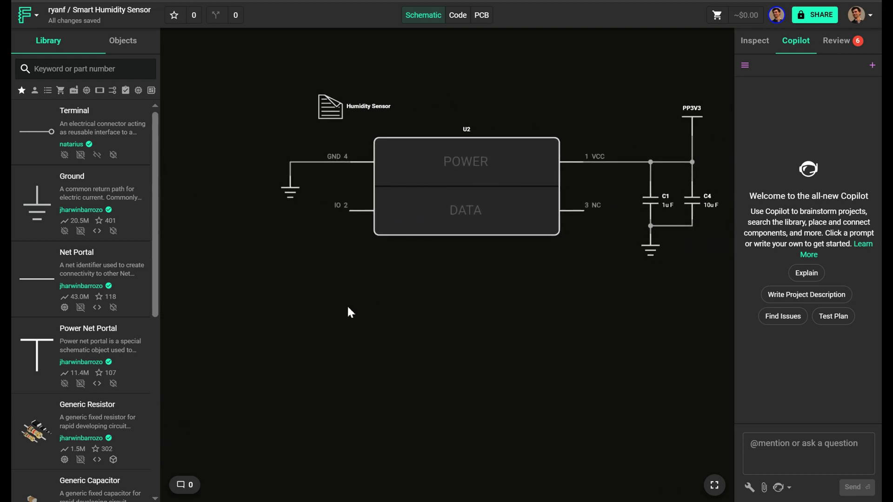
pyautogui.scroll(-2, 247, 305)
pyautogui.scroll(-1, 246, 306)
pyautogui.moveTo(246, 305); pyautogui.dragTo(426, 289)
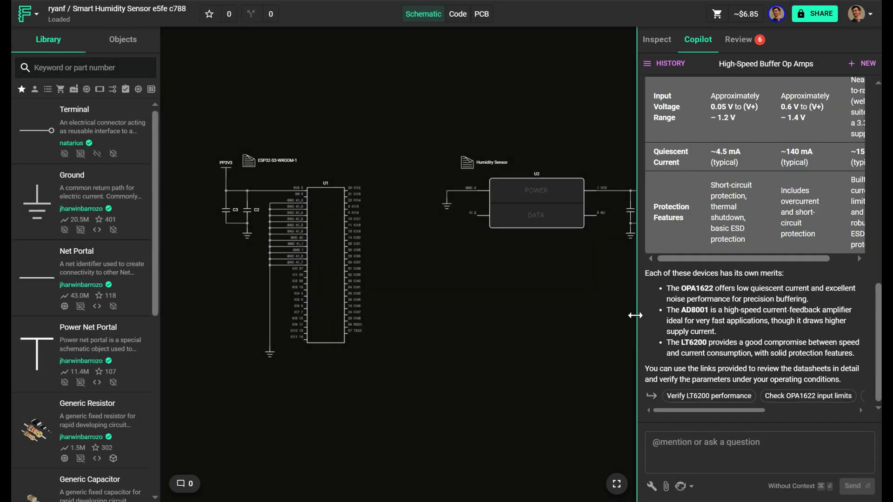
# Apply Copilot's suggestion to add the OPA1622 op-amp, and place it between the ESP32 and the humidity sensor
pyautogui.moveTo(636, 313); pyautogui.dragTo(522, 313)
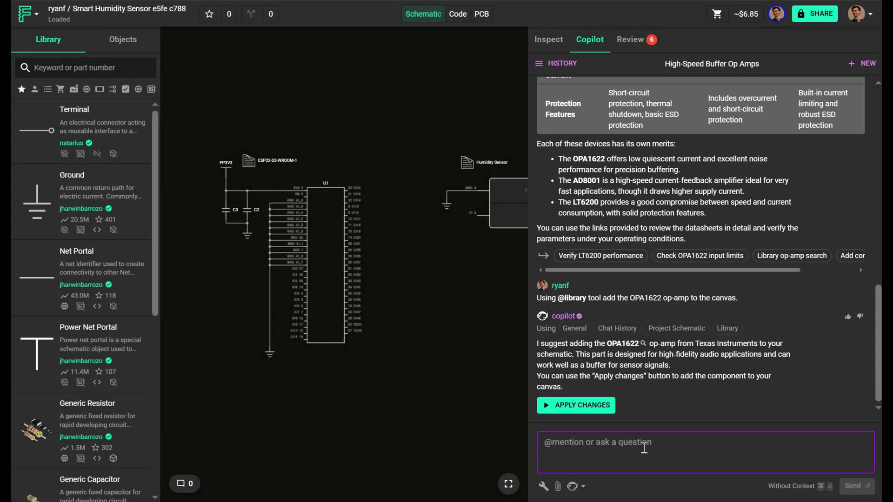
pyautogui.click(573, 408)
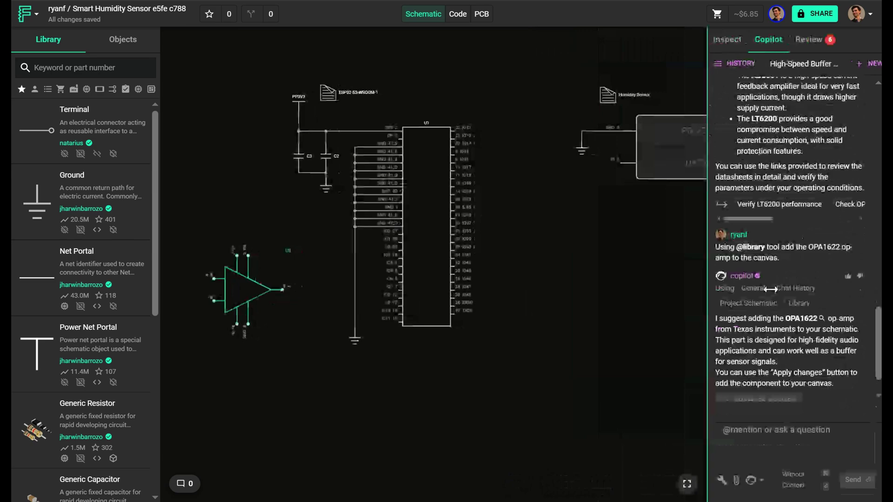
pyautogui.moveTo(541, 275); pyautogui.dragTo(536, 137)
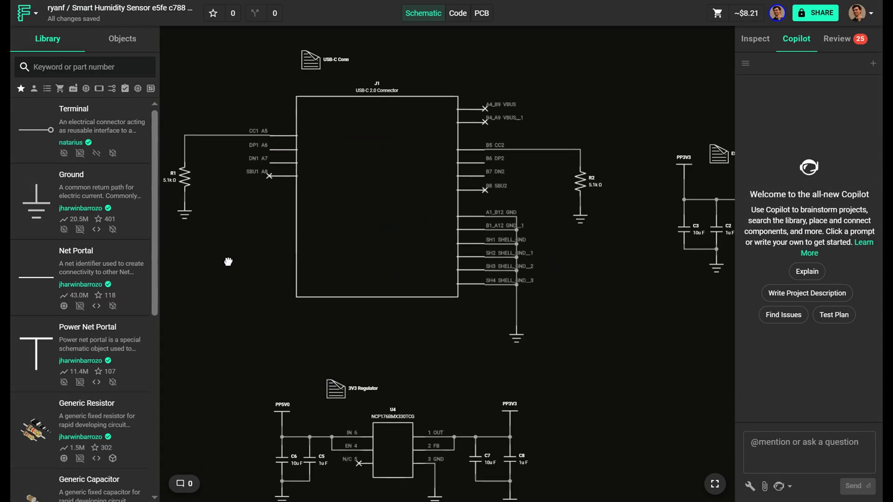
# Apply Copilot's USB data connections, linking connector J1's DP1 to ESP32 IO19 and DN1 to IO20, and inspect them on the ESP32
pyautogui.scroll(-5, 672, 309)
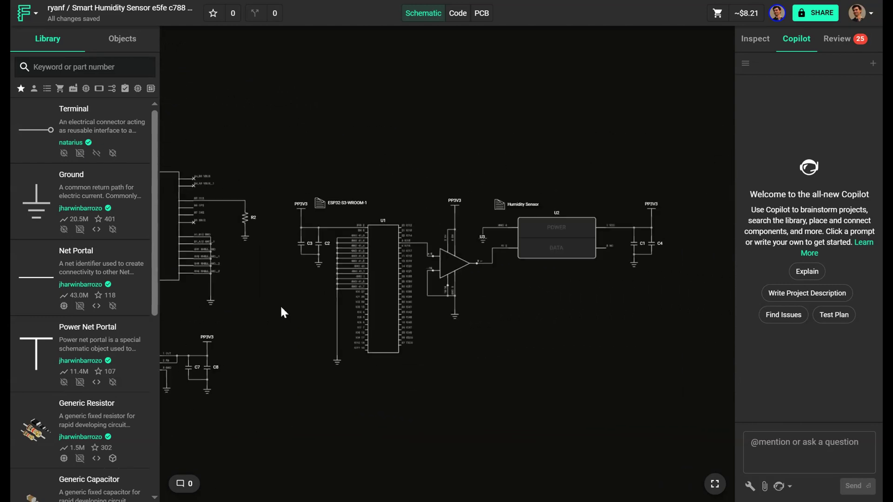
pyautogui.scroll(2, 280, 311)
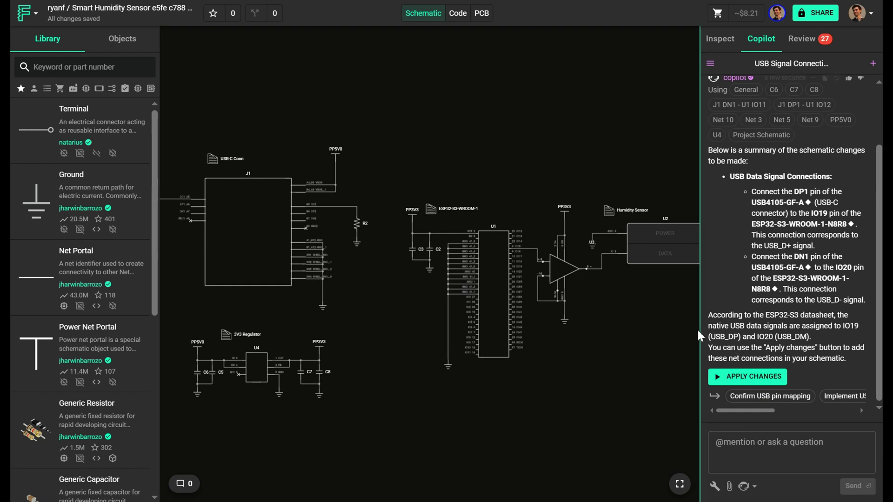
pyautogui.moveTo(699, 335); pyautogui.dragTo(664, 335)
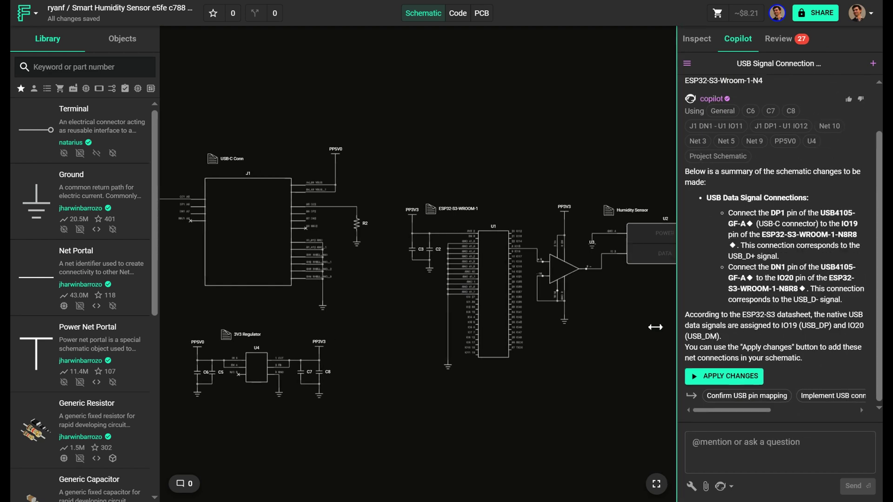
pyautogui.click(718, 375)
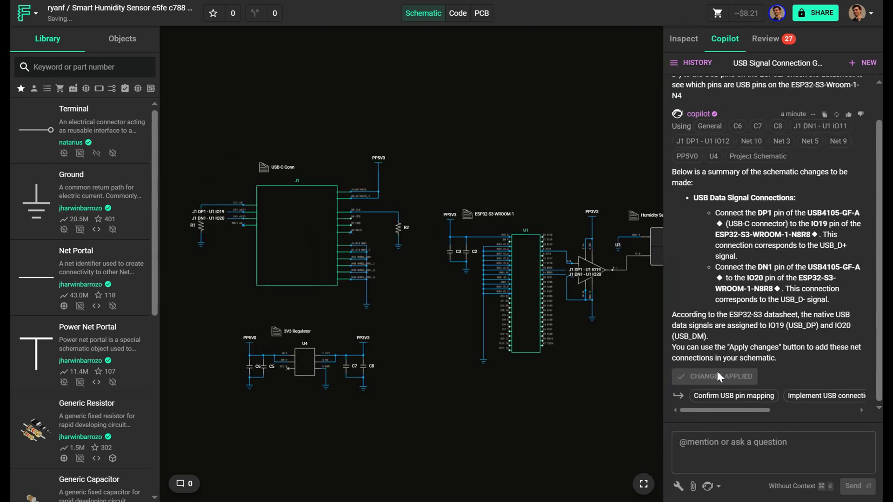
pyautogui.scroll(5, 550, 279)
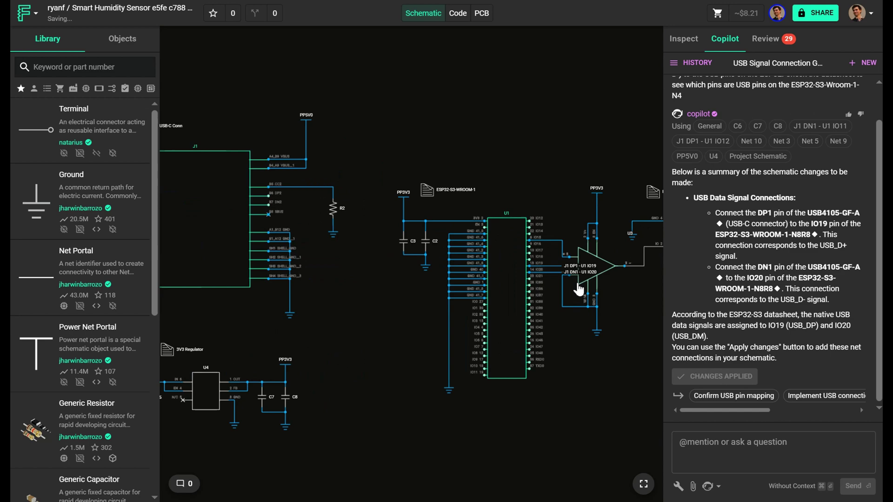
pyautogui.click(546, 280)
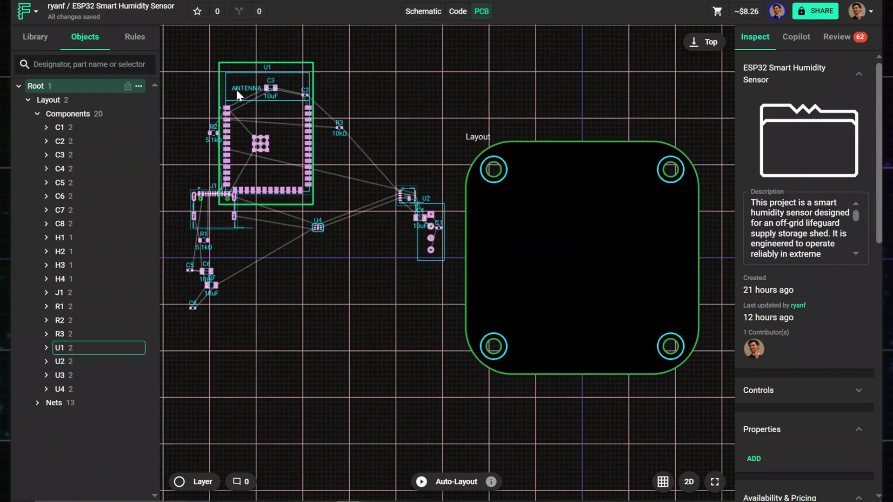
# Move the ESP32 module U1, USB-C connector J1, humidity sensor U2 and op-amp U3 onto the board outline
pyautogui.moveTo(236, 87); pyautogui.dragTo(548, 131)
pyautogui.moveTo(214, 209); pyautogui.dragTo(565, 342)
pyautogui.moveTo(430, 233); pyautogui.dragTo(494, 254)
pyautogui.moveTo(407, 195); pyautogui.dragTo(533, 262)
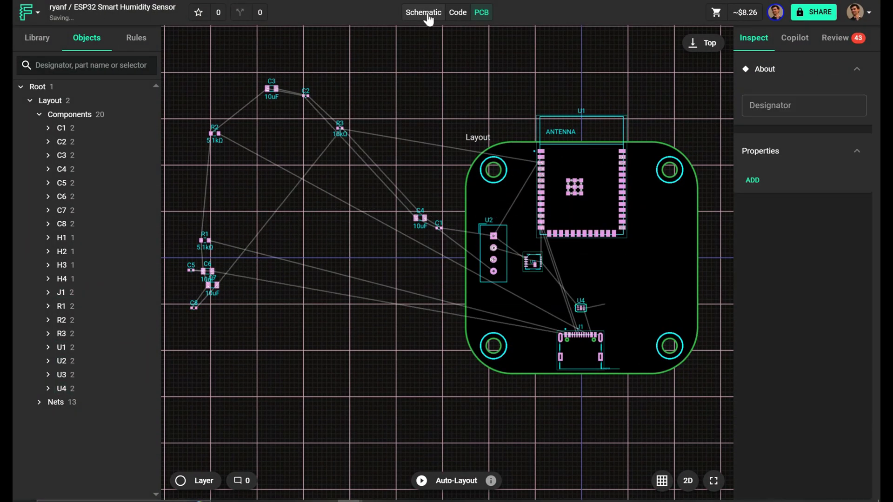
# Bring the capacitors and resistors over to the board, with C1 and C4 near U2, C5 to C8 around U4, and R1 and R2 beside J1
pyautogui.moveTo(271, 88); pyautogui.dragTo(644, 126)
pyautogui.moveTo(205, 241); pyautogui.dragTo(627, 347)
pyautogui.moveTo(212, 285); pyautogui.dragTo(600, 309)
pyautogui.click(438, 226)
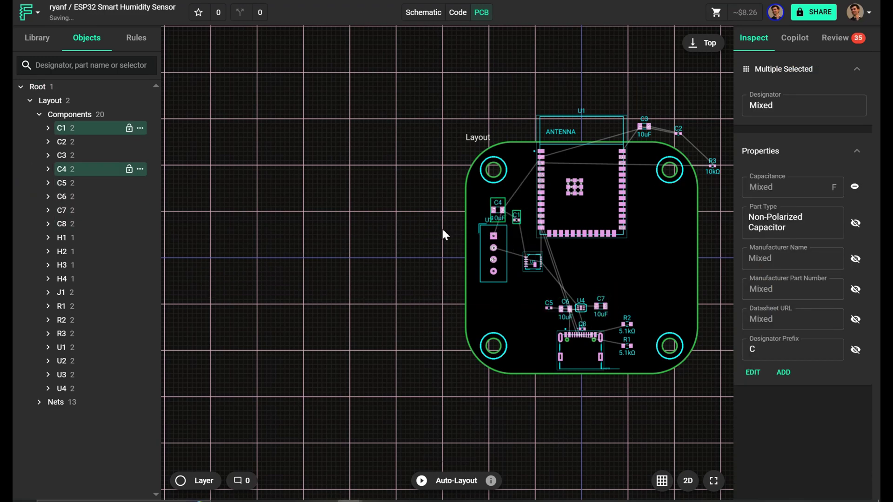
# Reposition the ESP32's capacitors C2 and C3 and resistor R3 beside the upper-left pins of U1
pyautogui.scroll(5, 651, 134)
pyautogui.moveTo(573, 109); pyautogui.dragTo(260, 175)
pyautogui.scroll(3, 309, 163)
pyautogui.scroll(-3, 261, 175)
pyautogui.moveTo(527, 135); pyautogui.dragTo(289, 184)
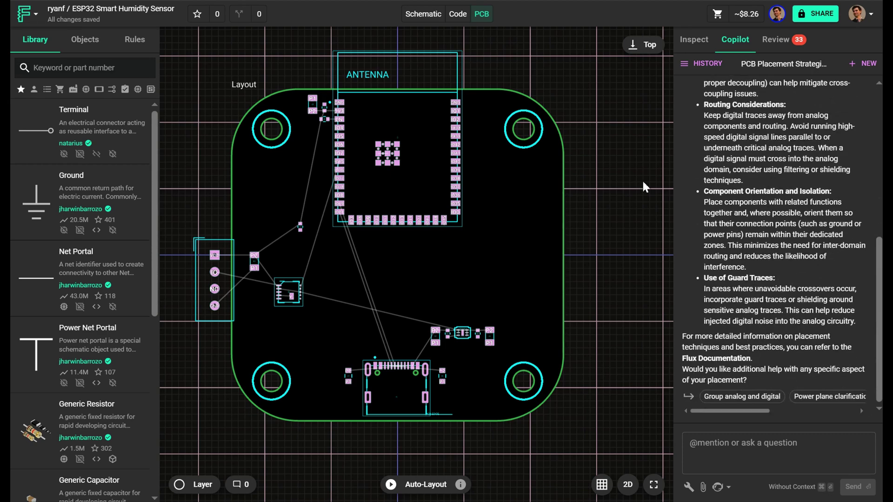
# Read Copilot's guidelines on separating digital and analog areas, and expand the design review check categories
pyautogui.scroll(10, 879, 267)
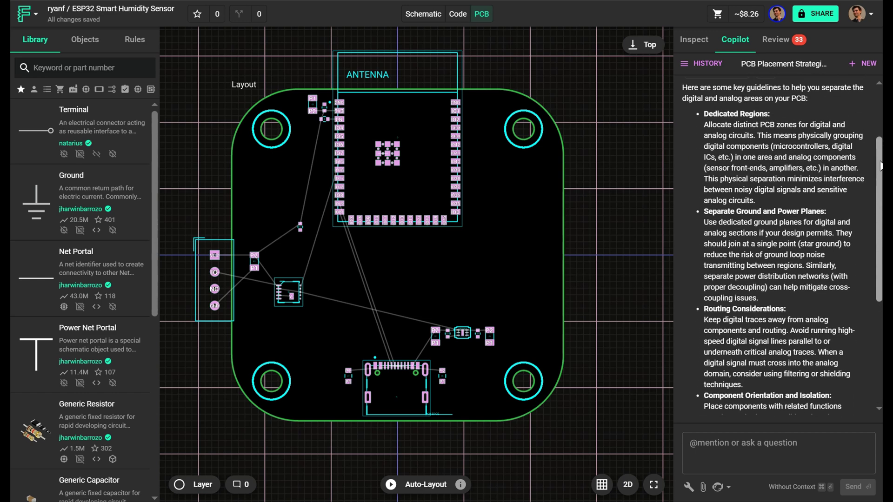
pyautogui.click(812, 52)
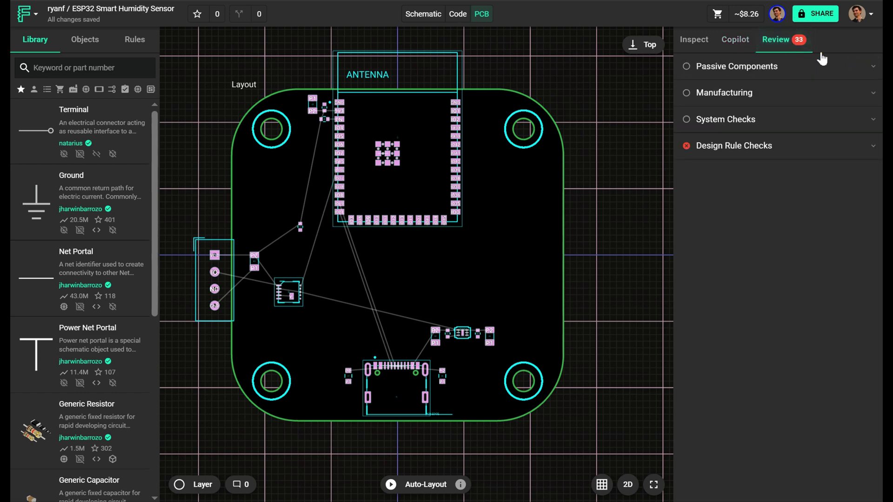
pyautogui.click(846, 67)
pyautogui.click(849, 153)
pyautogui.click(879, 201)
pyautogui.click(878, 246)
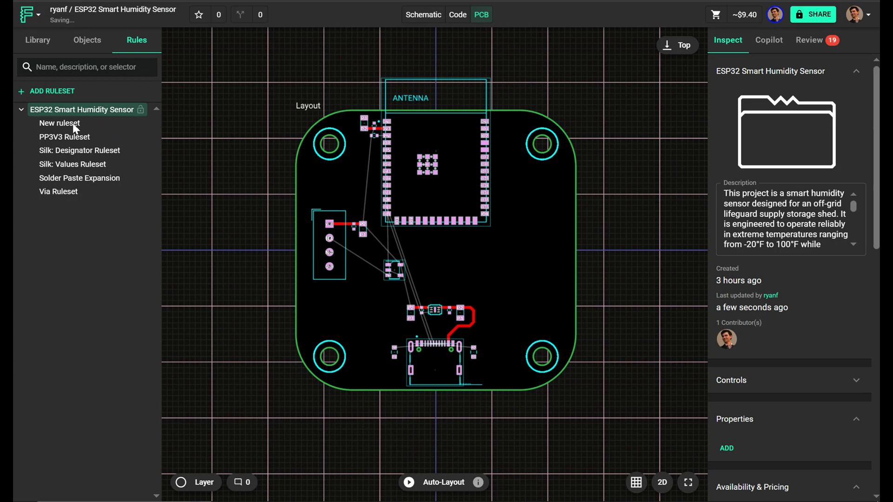
# Rename the new layout ruleset as "Sensitive Signals"
pyautogui.click(61, 128)
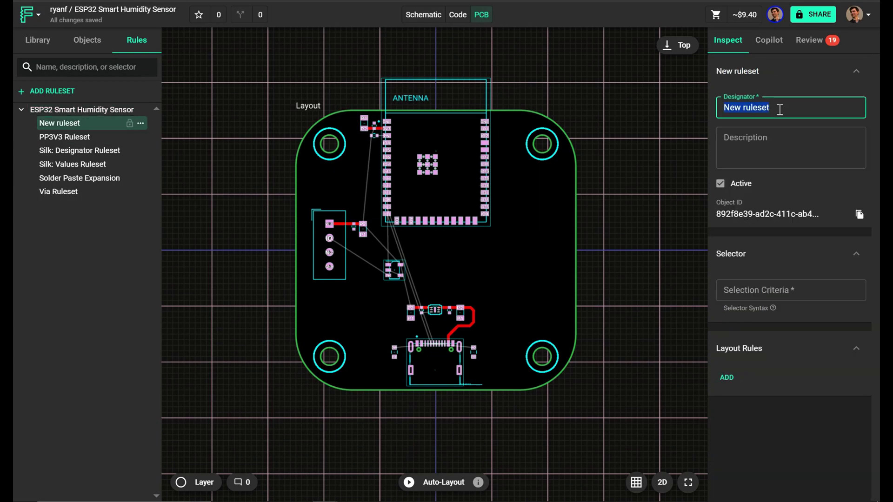
pyautogui.click(779, 110)
pyautogui.write('Sensitive S')
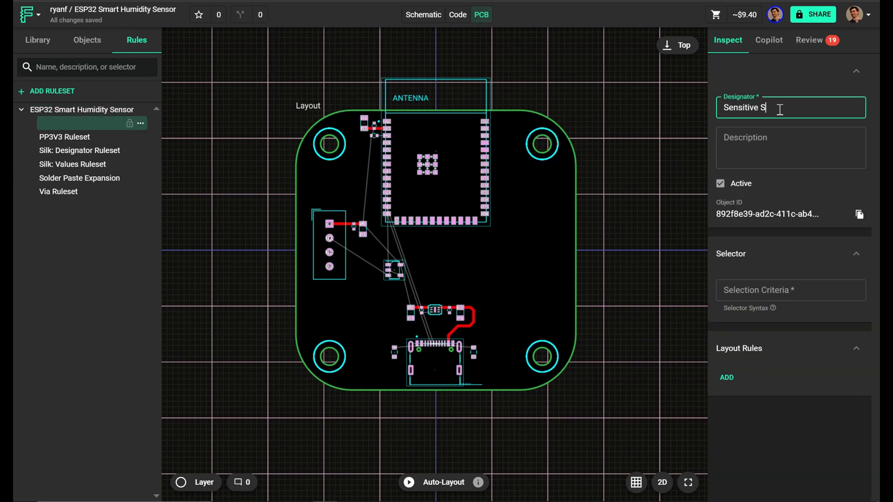
pyautogui.write('ignals')
# Add a Trace Width layout rule to the Sensitive Signals ruleset
pyautogui.click(727, 377)
pyautogui.write('tr')
pyautogui.click(360, 161)
pyautogui.click(550, 378)
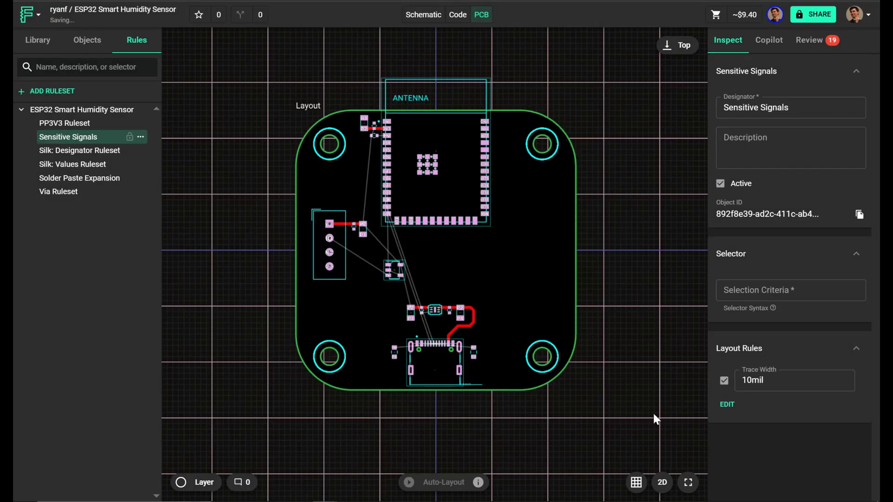
# Add Trace Width Minimum and Trace Width Maximum rules to the Sensitive Signals ruleset
pyautogui.click(727, 404)
pyautogui.click(726, 396)
pyautogui.write('tr')
pyautogui.click(344, 177)
pyautogui.click(588, 403)
pyautogui.click(727, 413)
pyautogui.click(344, 197)
pyautogui.click(587, 403)
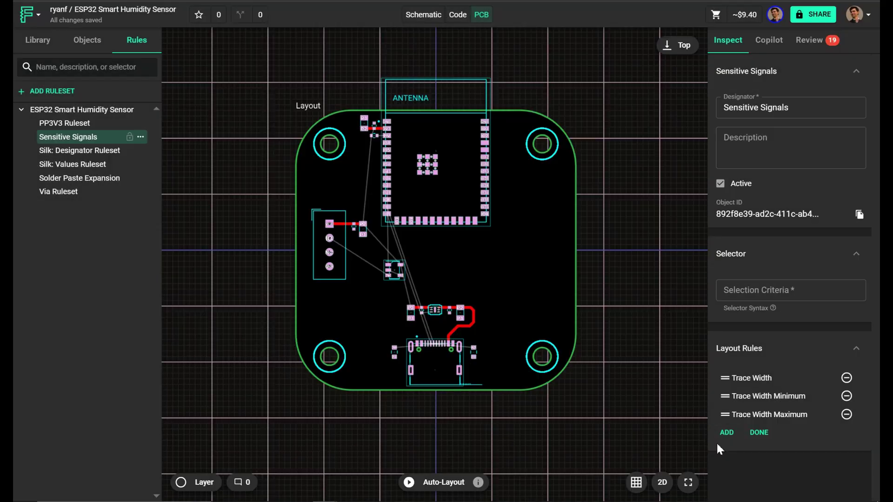
# Start adding a further layout rule to the Sensitive Signals ruleset, filtering the available rules by "pre"
pyautogui.click(726, 432)
pyautogui.press('BackSpace')
pyautogui.press('BackSpace')
pyautogui.write('pre')
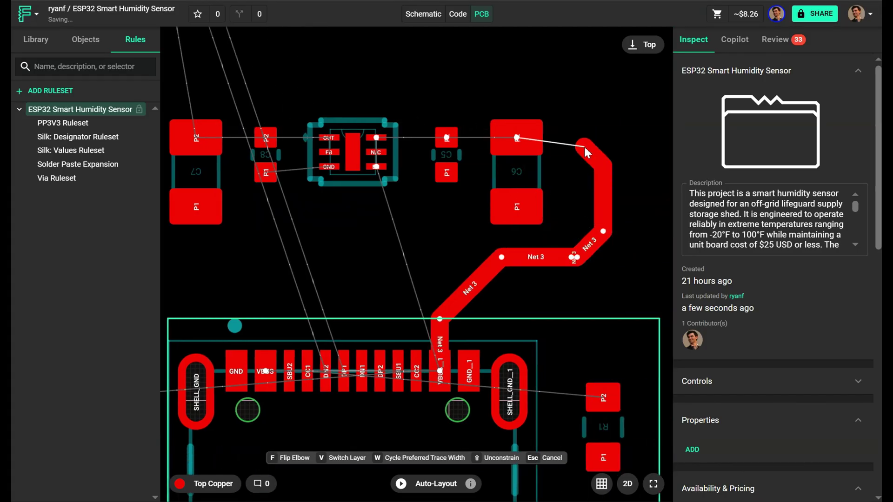
# Continue the Net 3 trace on the top copper through the P2 pads of C6 and C5 to the upper input pad of U4
pyautogui.click(514, 140)
pyautogui.click(448, 141)
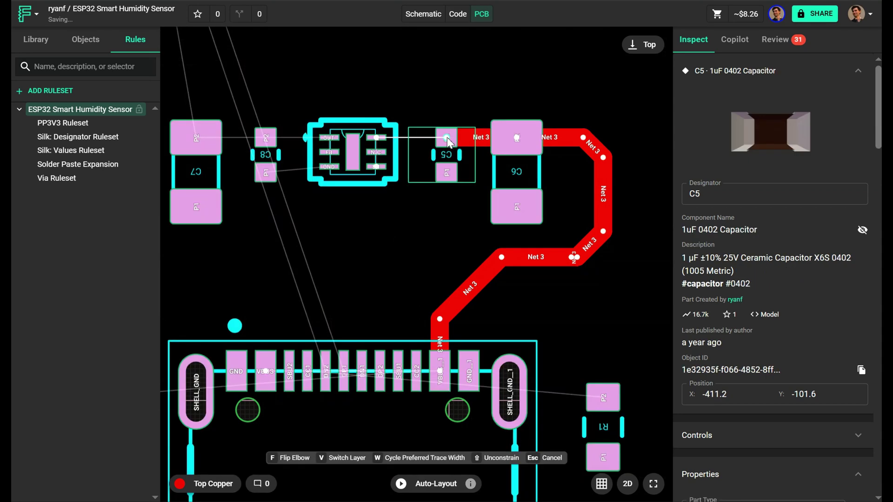
pyautogui.click(378, 138)
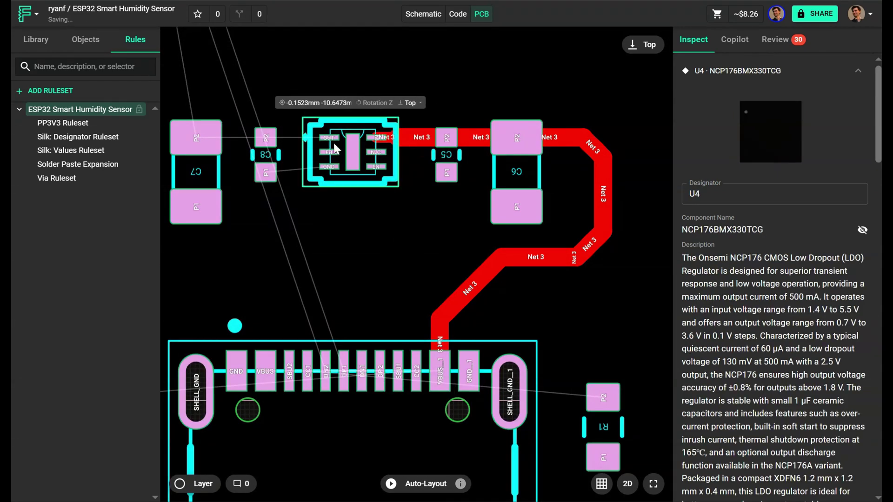
# Route the regulator U4's OUT pad through the P2 pad of C8 to the P2 pad of C7
pyautogui.click(269, 139)
pyautogui.scroll(-3, 268, 140)
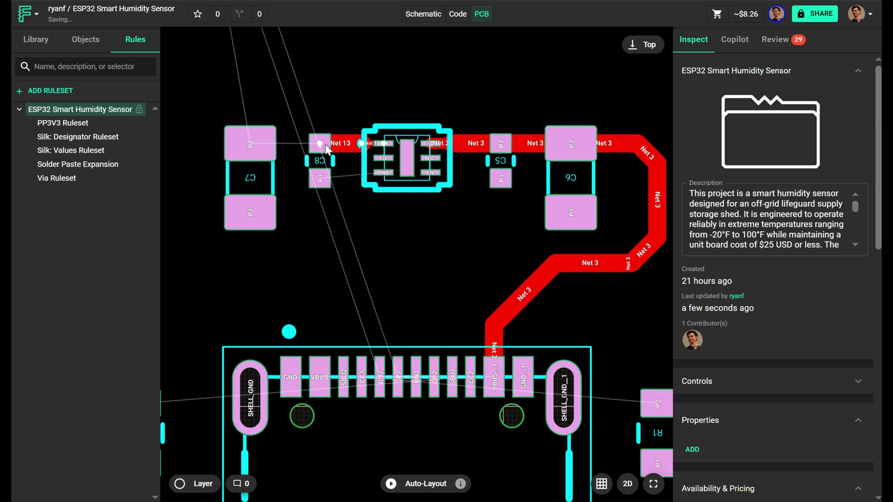
pyautogui.click(249, 143)
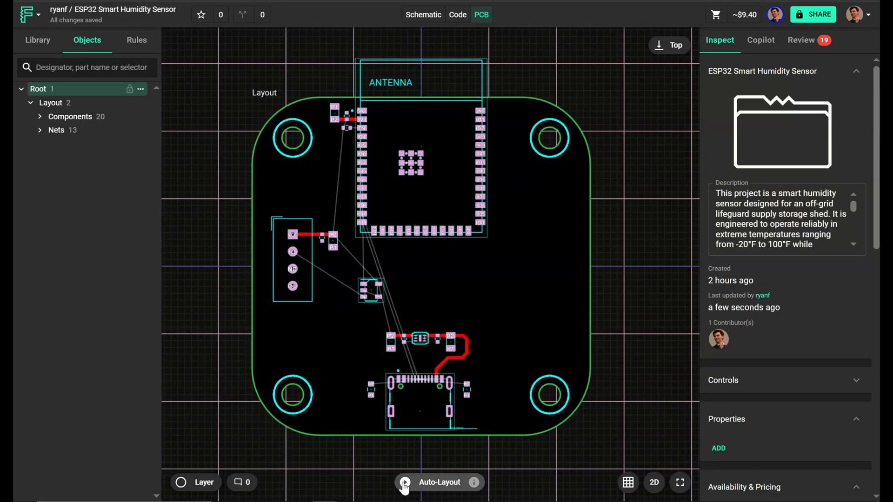
# Run Auto-Layout to route the board's remaining connections automatically
pyautogui.click(404, 485)
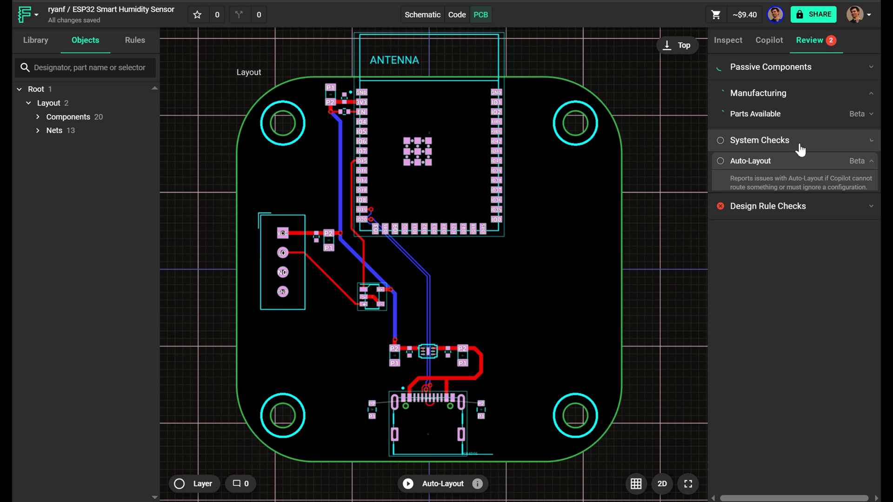
# Examine the Airwires results under Design Rule Checks in the design review for connections left unrouted
pyautogui.click(796, 141)
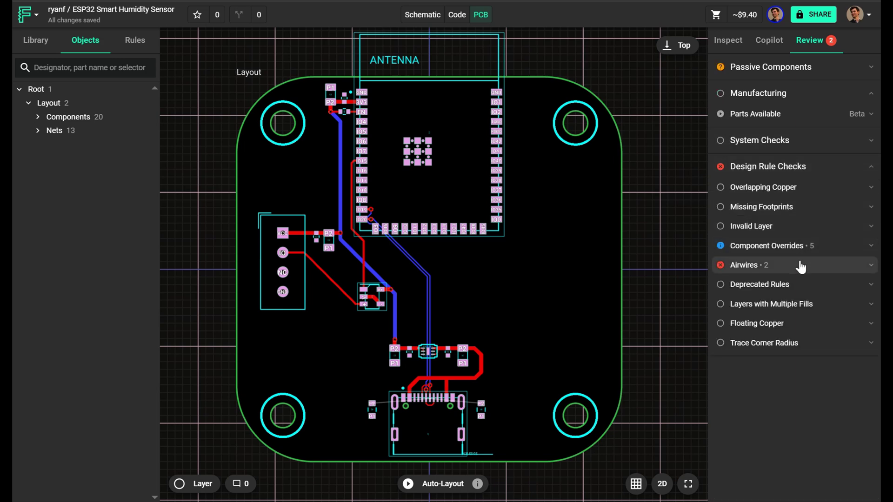
pyautogui.click(788, 265)
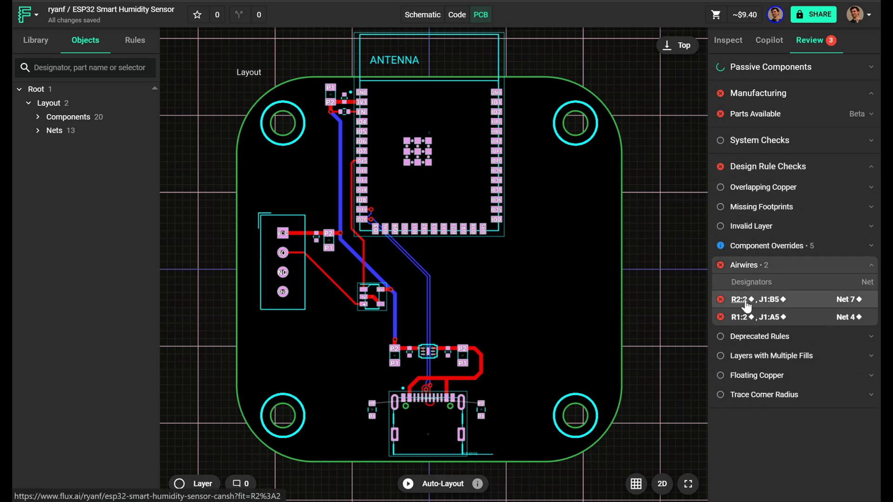
pyautogui.click(773, 265)
# Review the Resistor Power Rating and Pull Up/Pull Down Presence results of the Passive Components checks
pyautogui.click(751, 68)
pyautogui.click(781, 89)
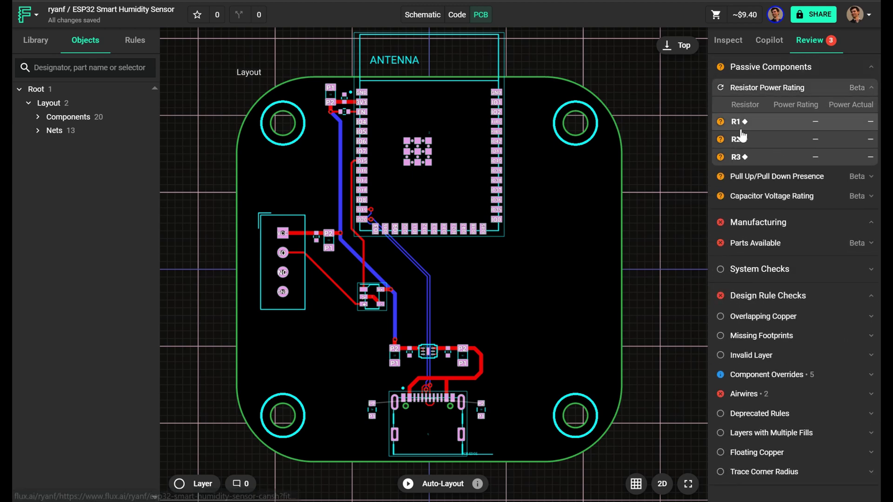
pyautogui.click(748, 177)
pyautogui.click(743, 228)
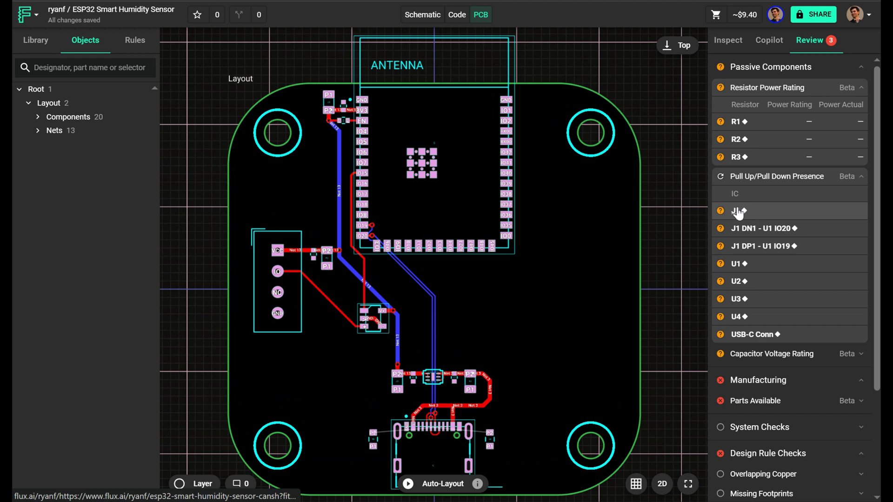
pyautogui.click(791, 66)
# Check the stock of every part in the Parts Available manufacturing check and open the details for C1
pyautogui.click(811, 120)
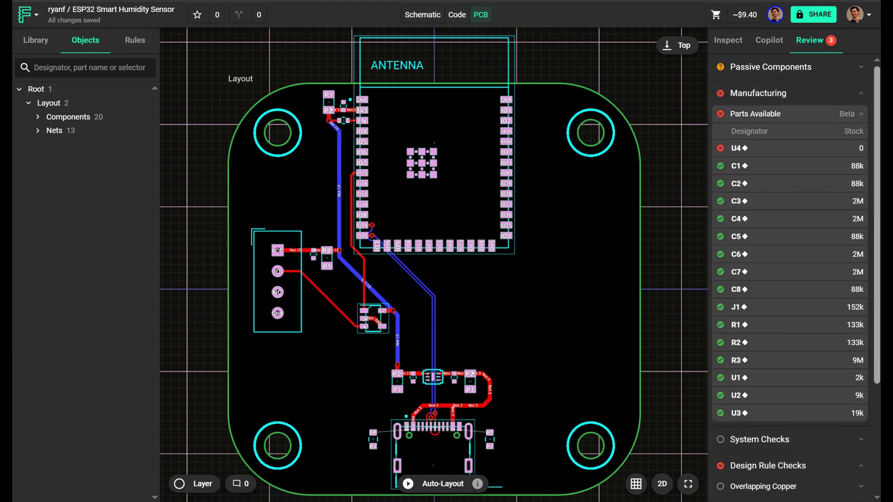
pyautogui.click(790, 171)
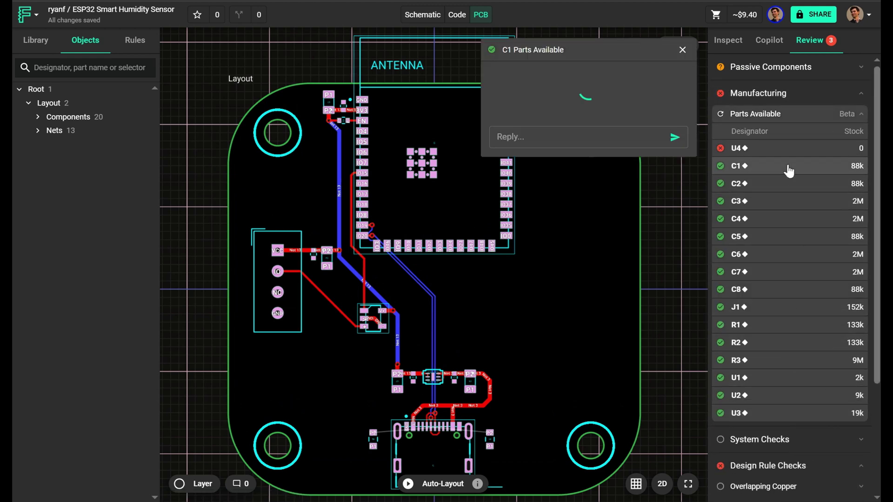